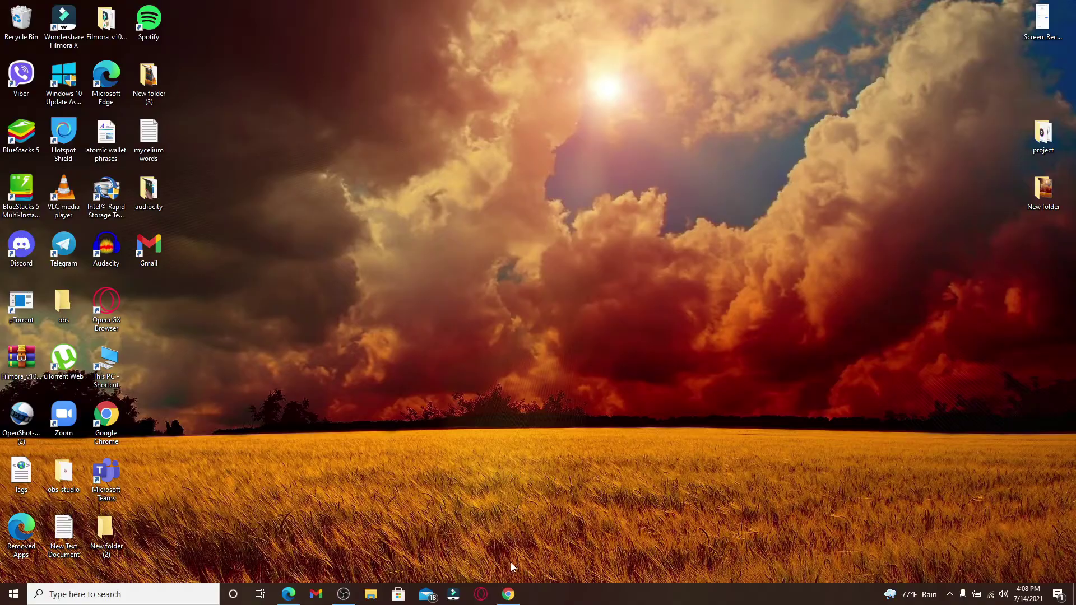
# Open Chrome and search Google for the Chrome Web Store.
pyautogui.click(508, 595)
pyautogui.write('chrome')
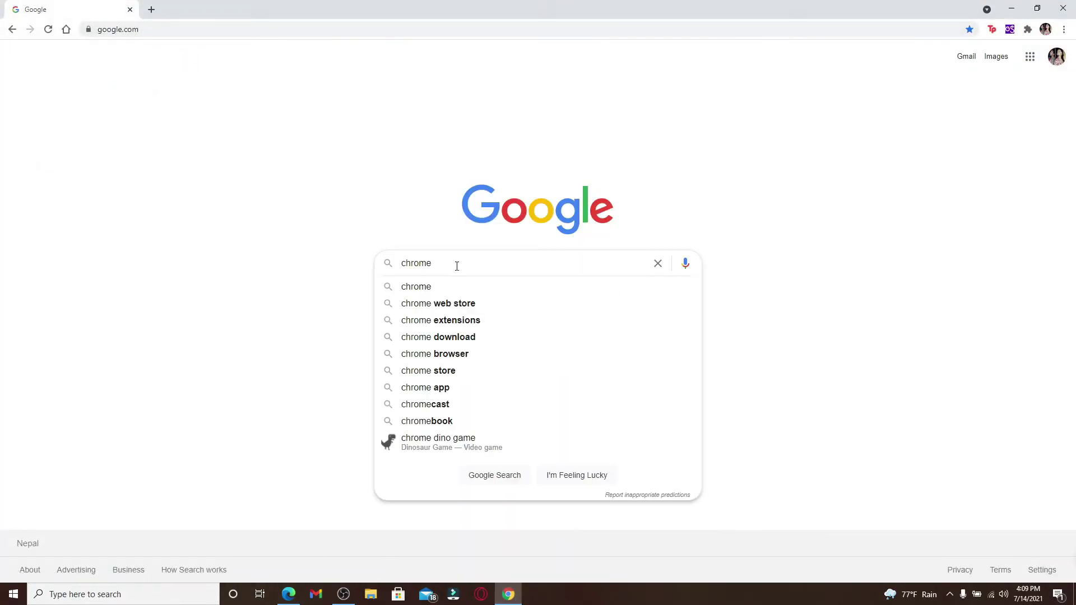
pyautogui.press('Down')
pyautogui.press('Down')
pyautogui.press('Return')
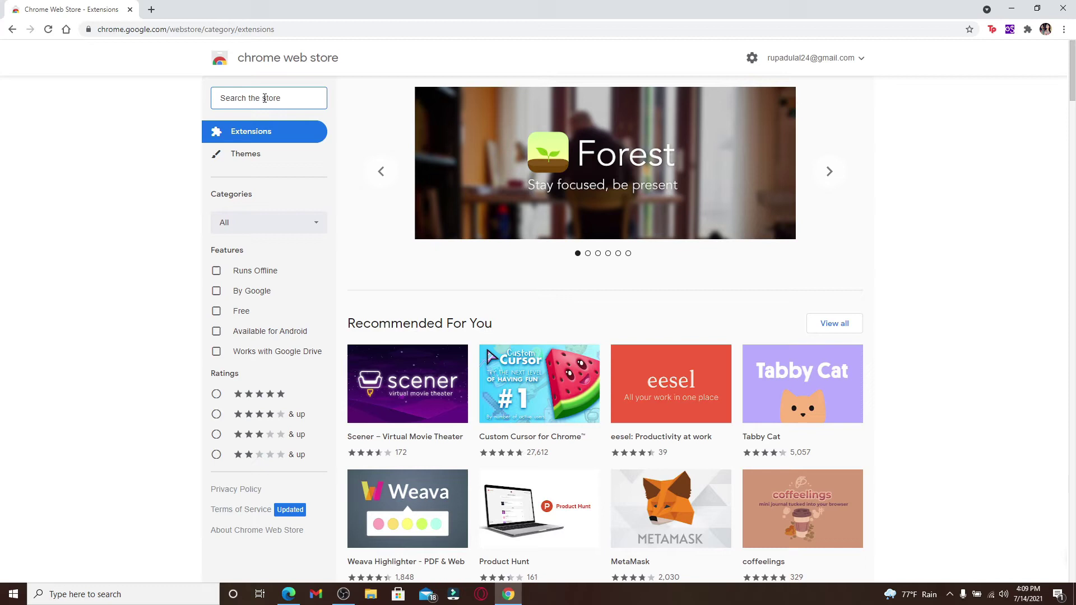
pyautogui.write('mailtag')
# Find MailTag in the store and add the extension to Chrome.
pyautogui.press('Return')
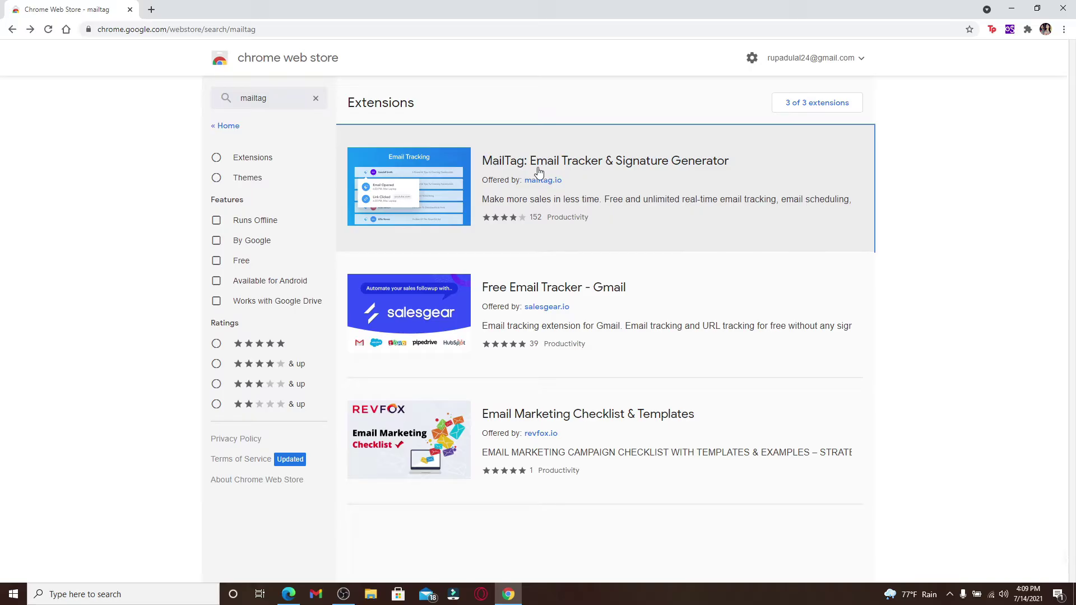
pyautogui.click(591, 186)
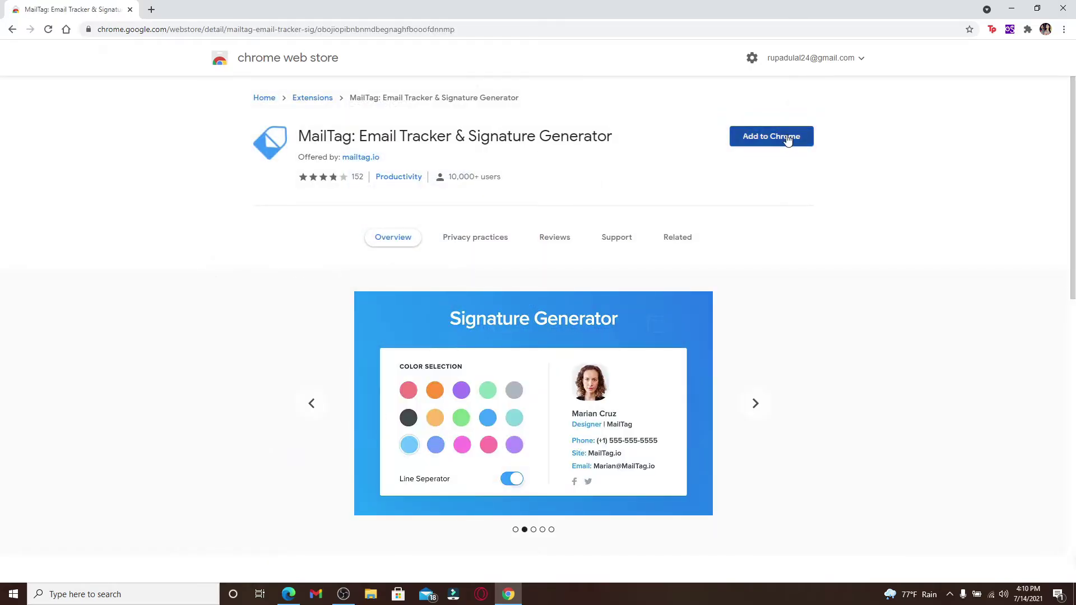
pyautogui.click(788, 140)
pyautogui.click(551, 172)
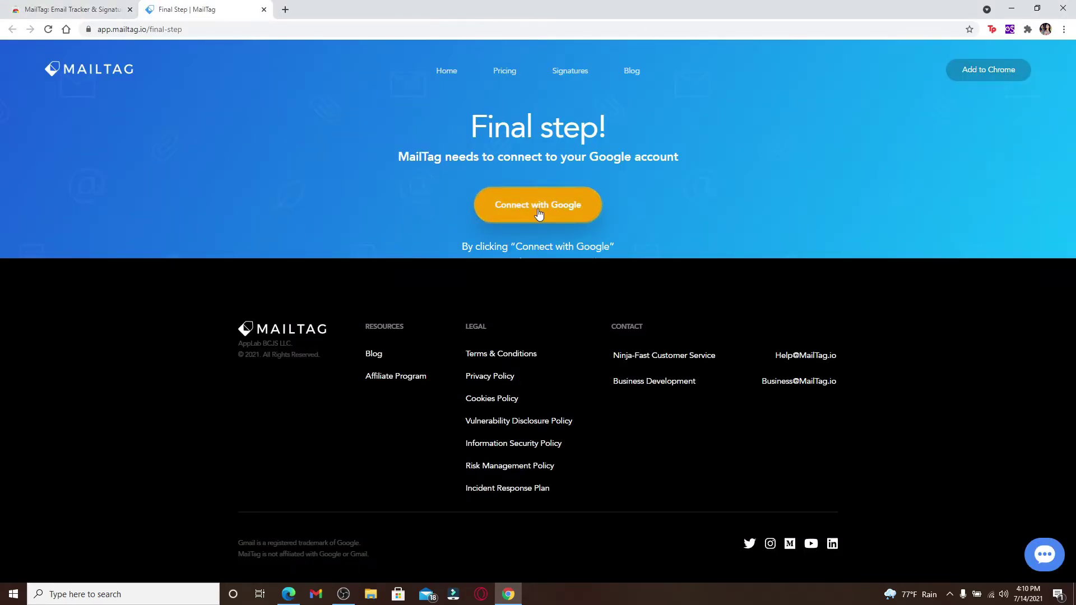
# Connect MailTag to the Google account chosen in the sign-in popup.
pyautogui.click(543, 210)
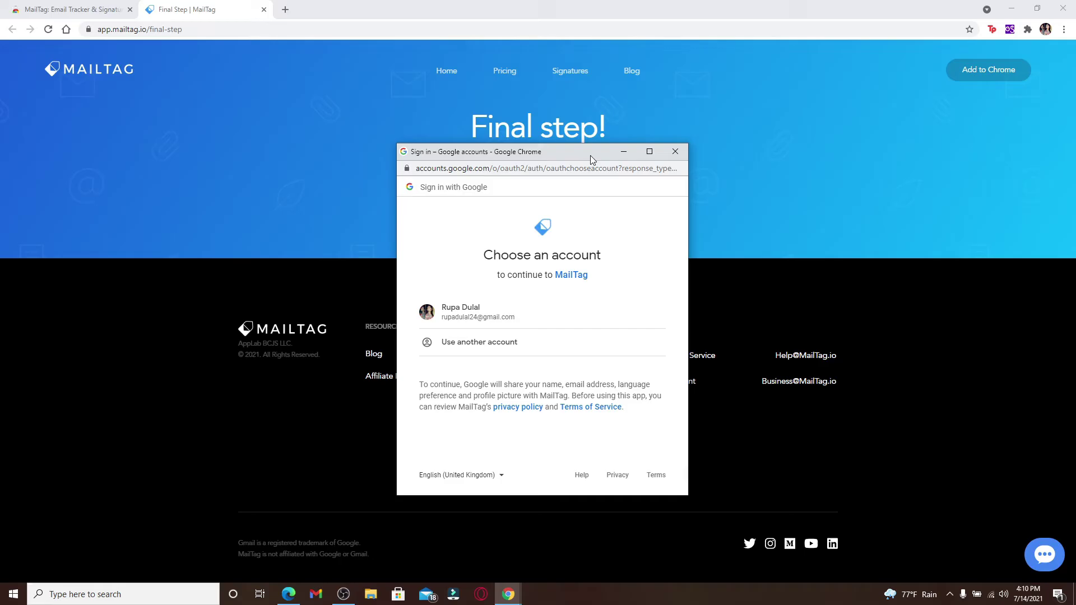
pyautogui.click(518, 316)
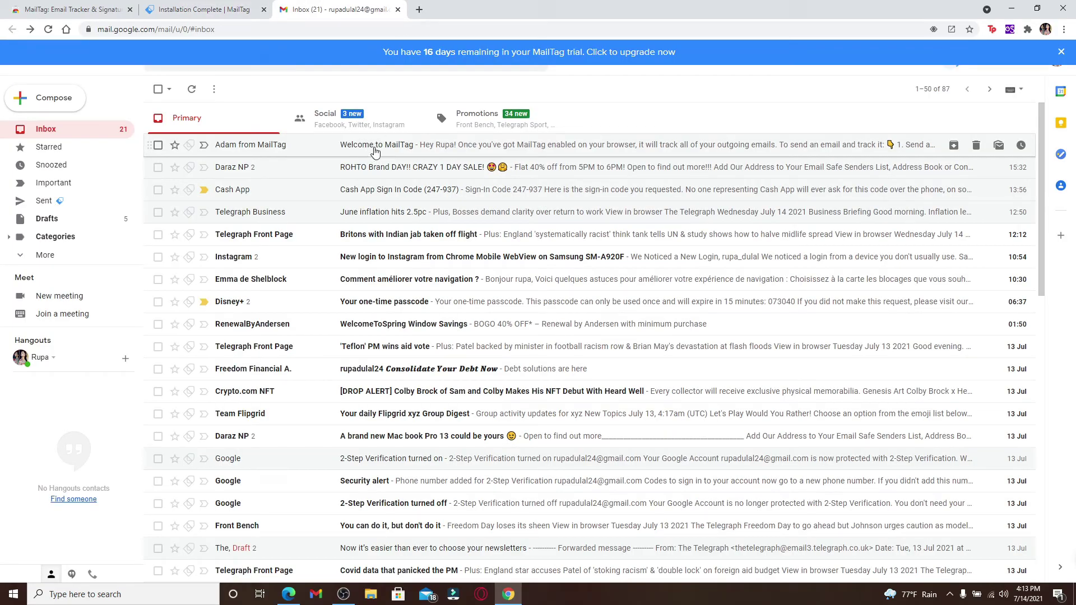
# View the Welcome to MailTag email, then open the top no-subject message in Sent.
pyautogui.click(376, 144)
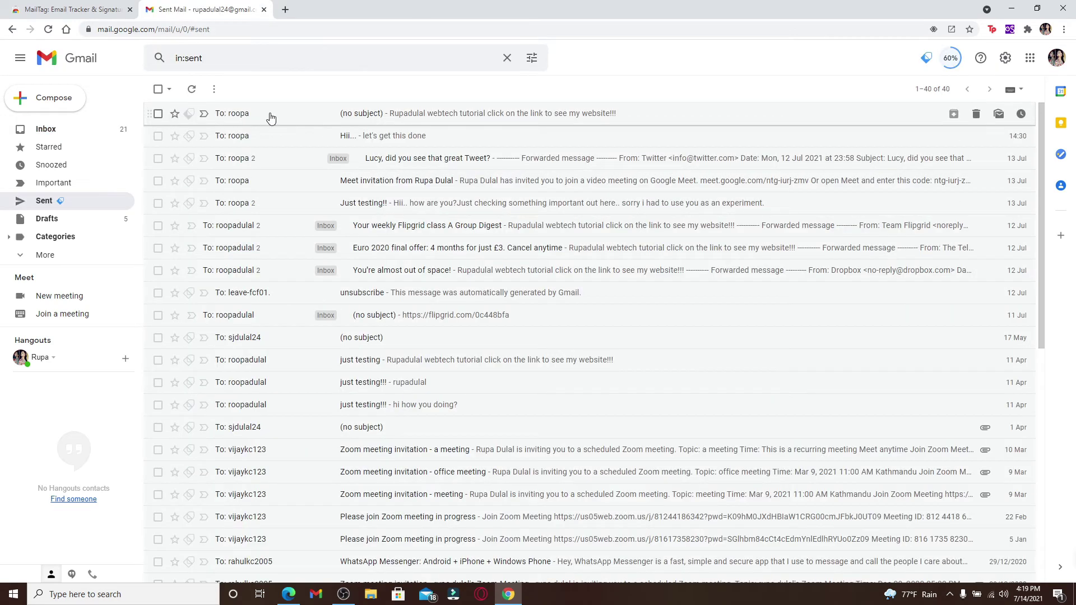
pyautogui.click(271, 113)
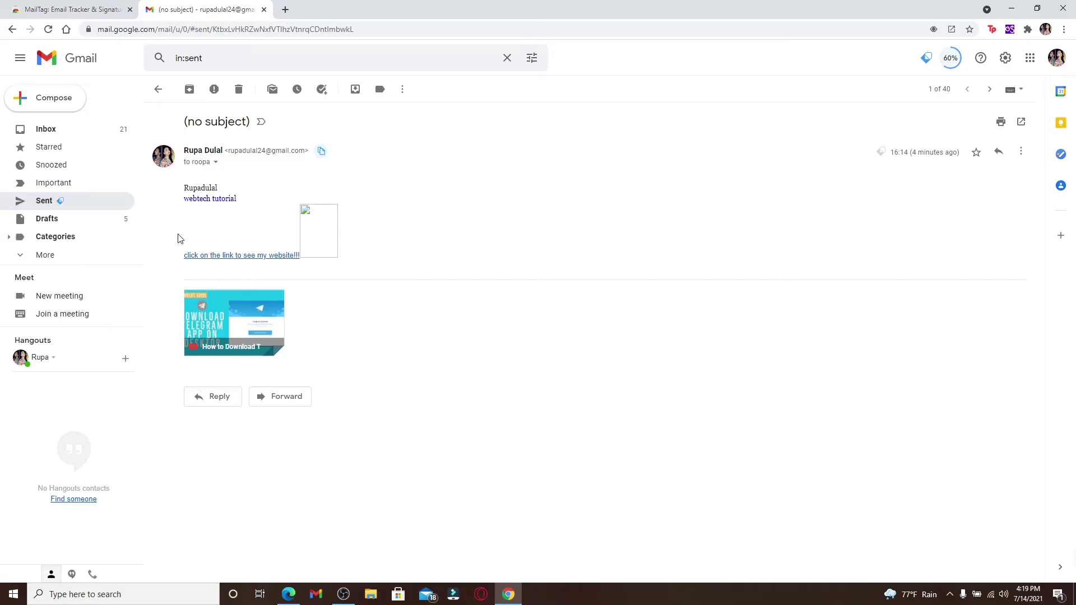
# Show MailTag's tracking details for the email to roopa from the MailTag panel.
pyautogui.click(927, 64)
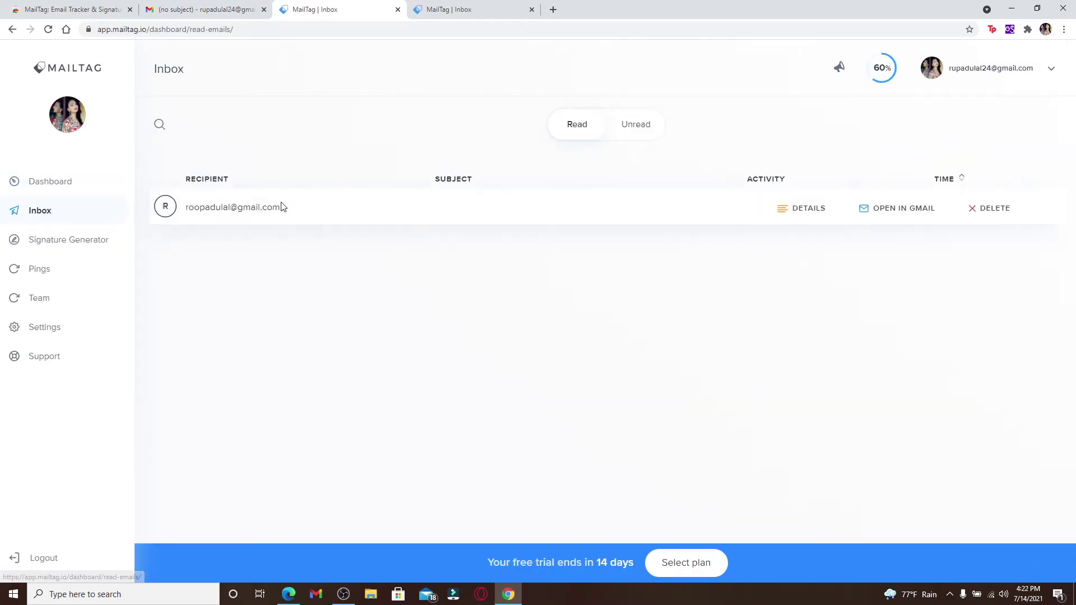
pyautogui.moveTo(471, 207)
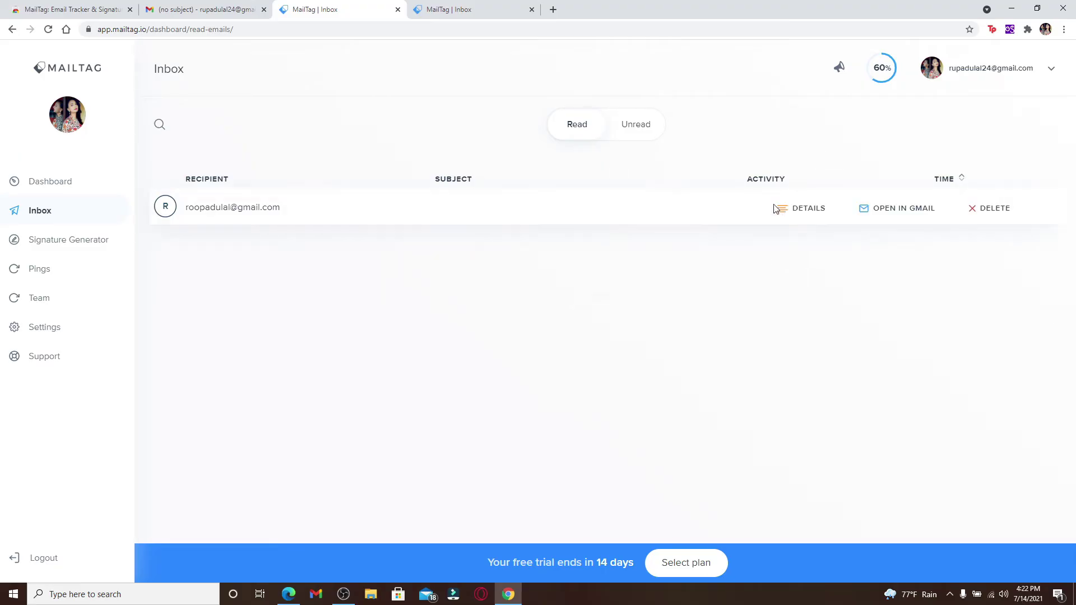
pyautogui.click(808, 208)
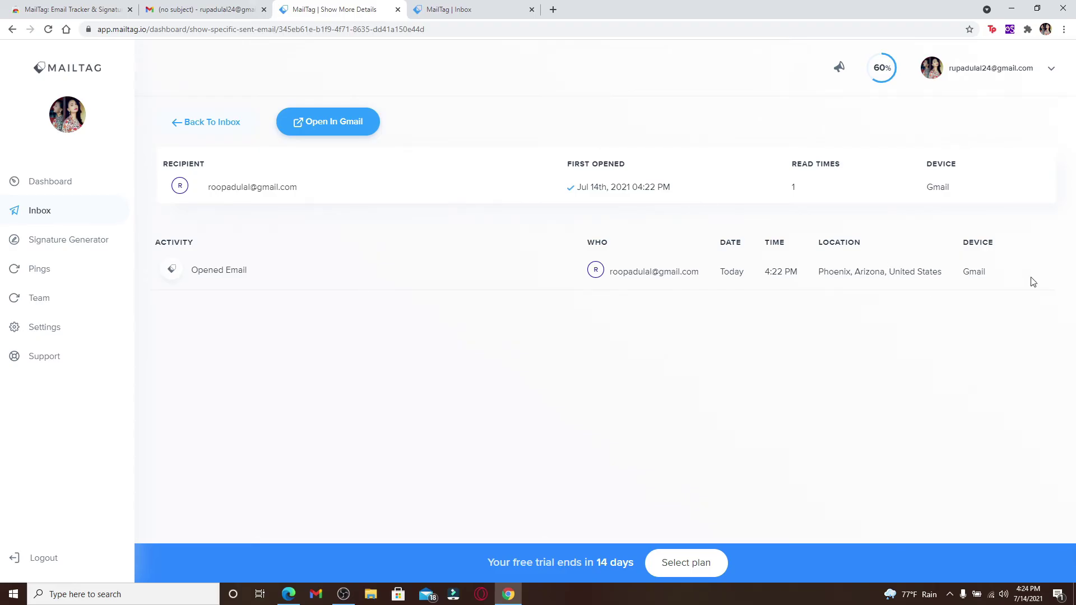
# Minimise the Chrome window to reveal the Windows desktop.
pyautogui.click(1010, 9)
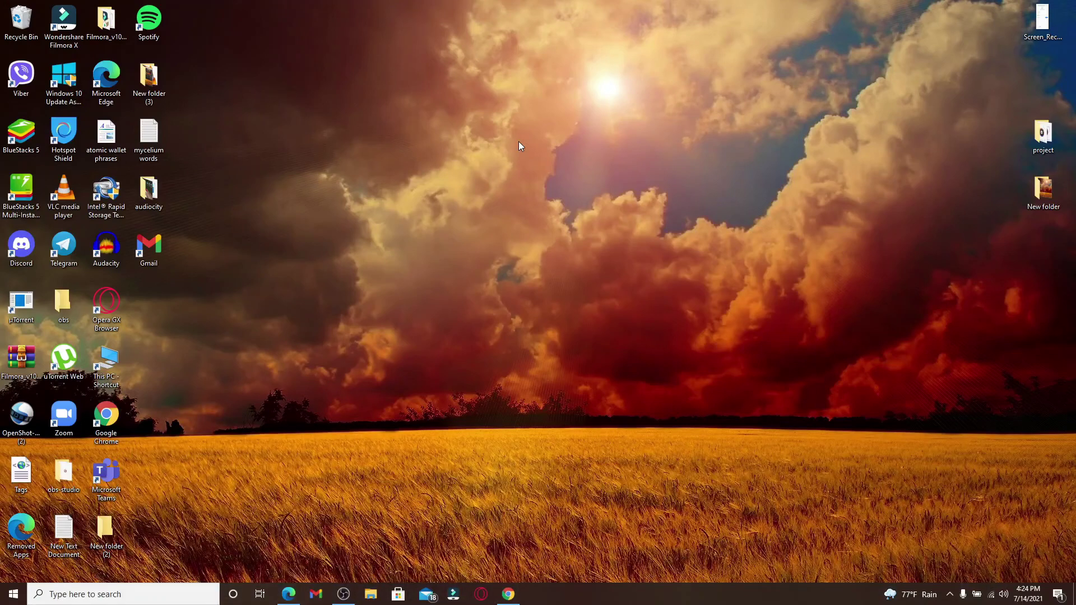